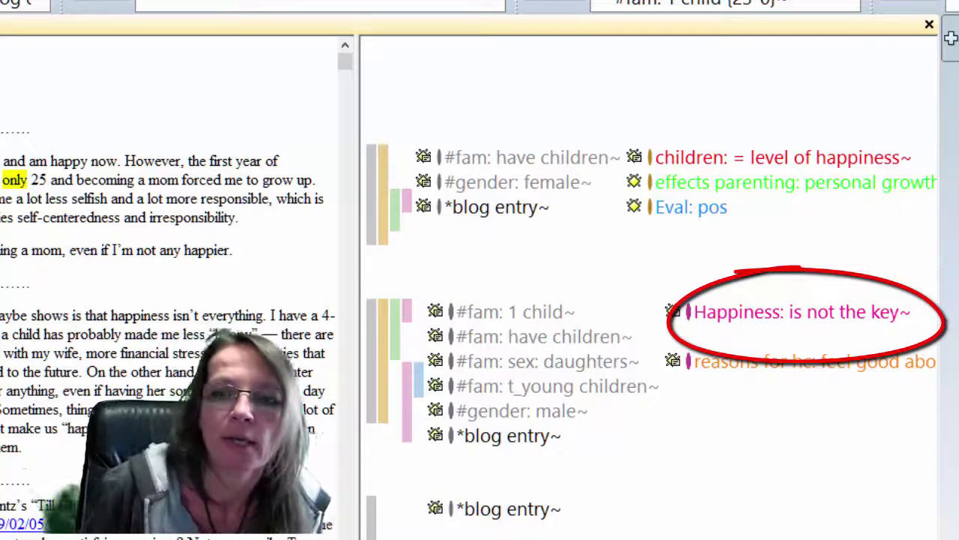
- Highlight the blog passage coded 'Happiness: is not the key' from its margin code
click(700, 311)
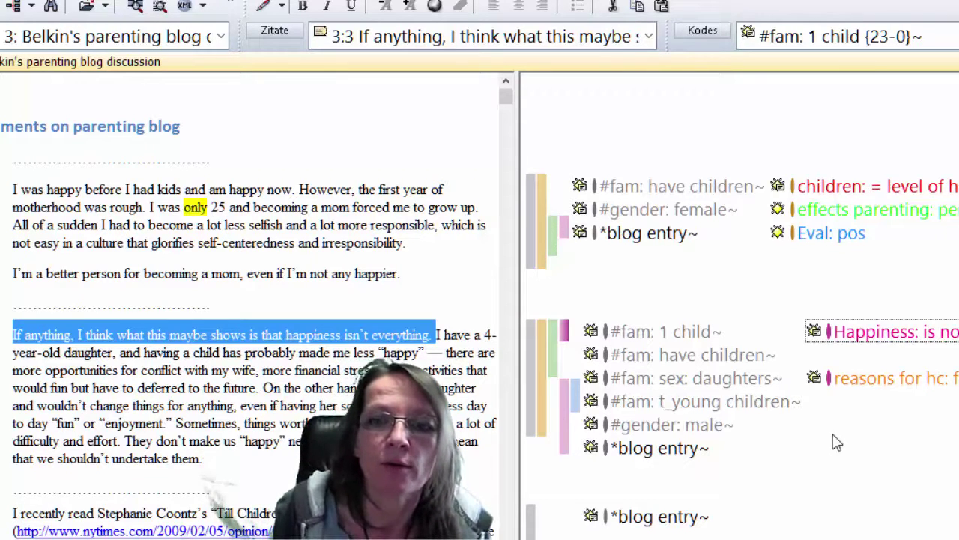
drag(705, 401, 724, 454)
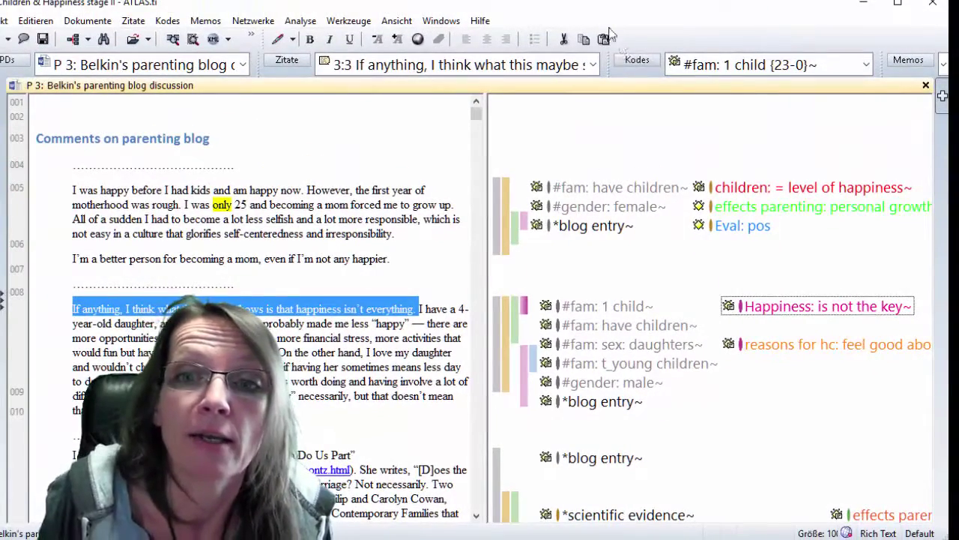
click(620, 63)
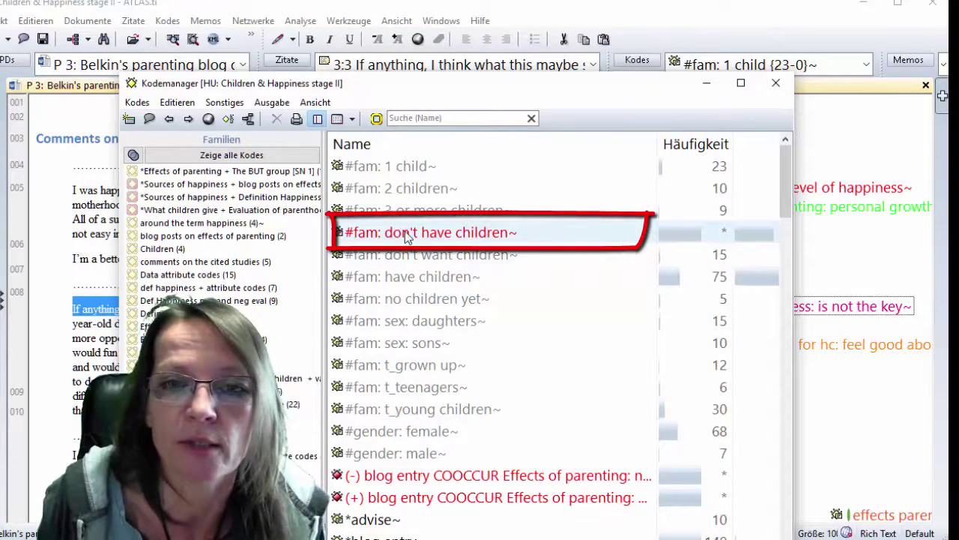
drag(785, 201, 809, 371)
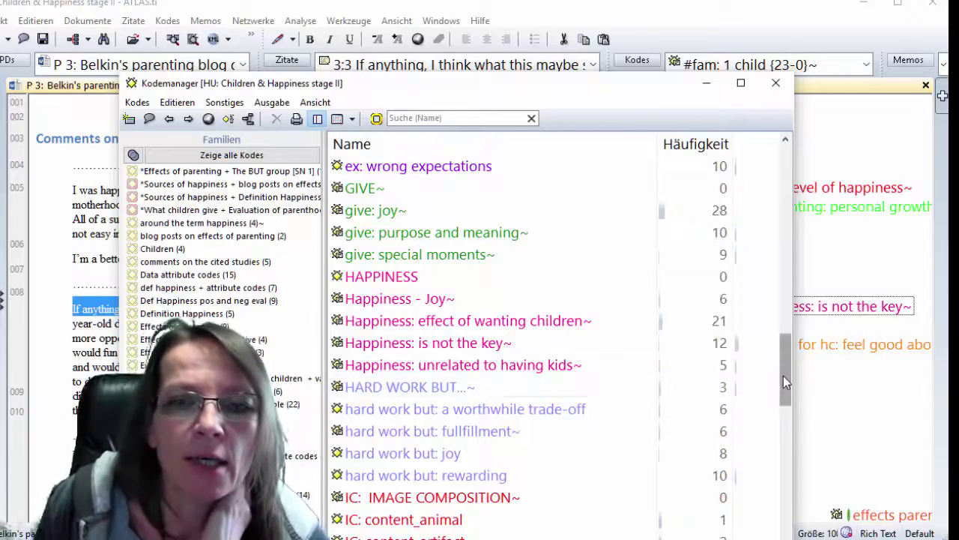
drag(783, 386, 828, 198)
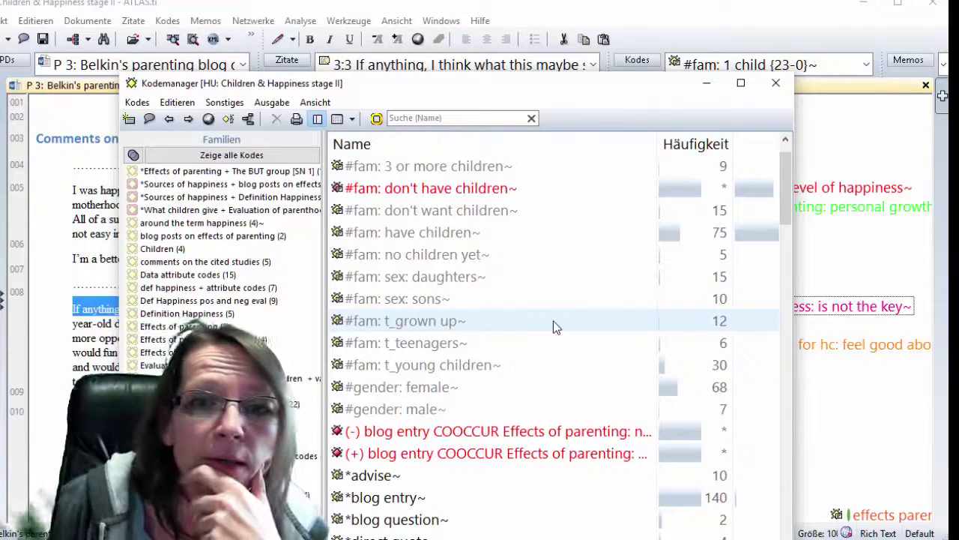
click(705, 83)
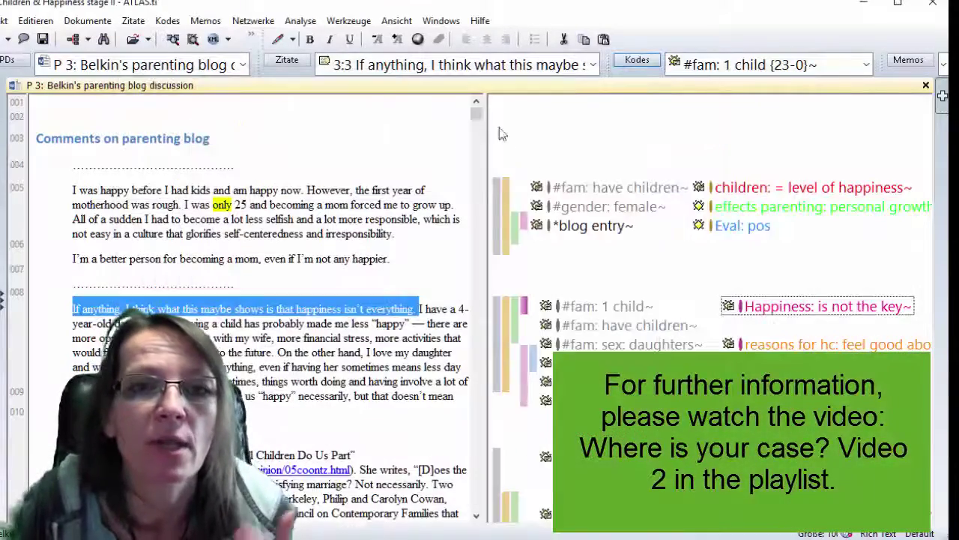
scroll(478, 120, down, 2)
drag(478, 120, 484, 163)
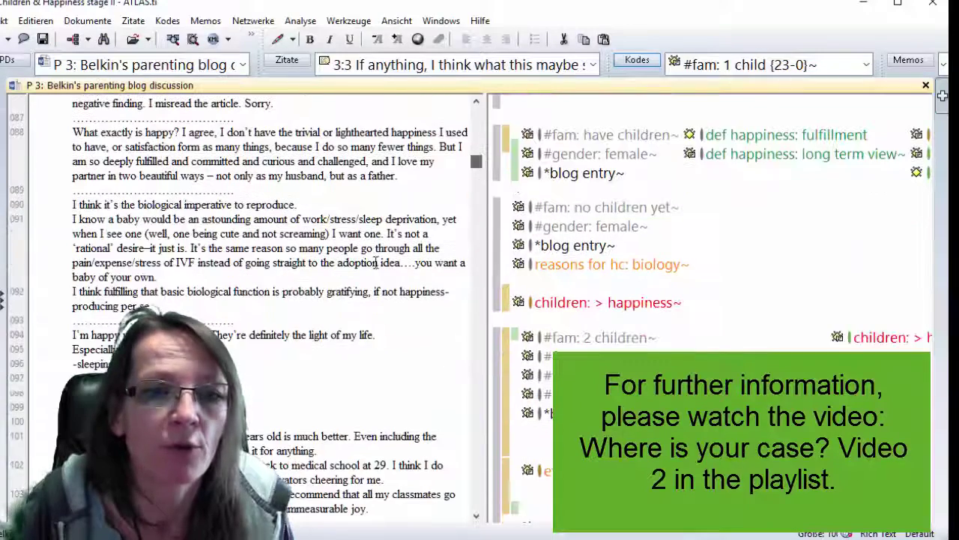
drag(153, 305, 52, 212)
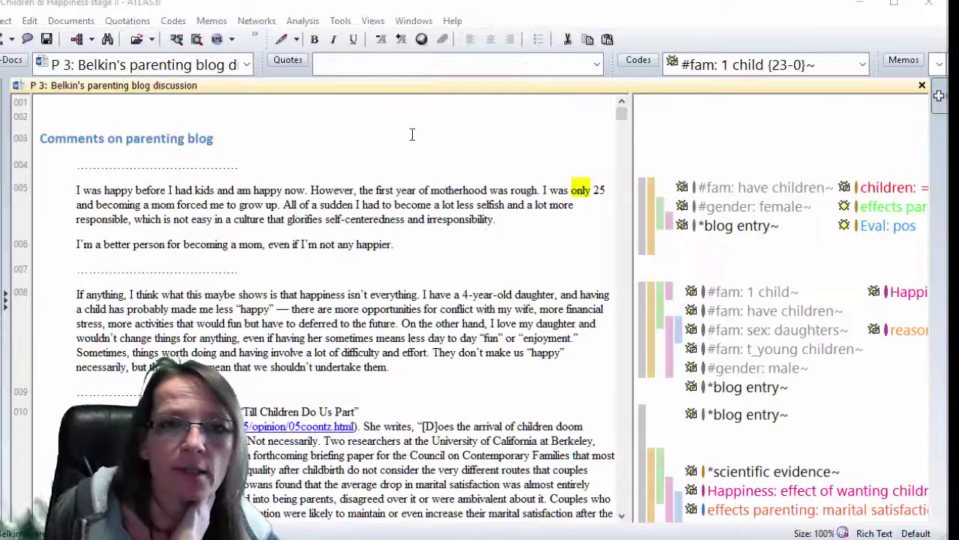
- Open the Code Cooccurrence Table from the Analysis menu and position its window over the document
click(303, 21)
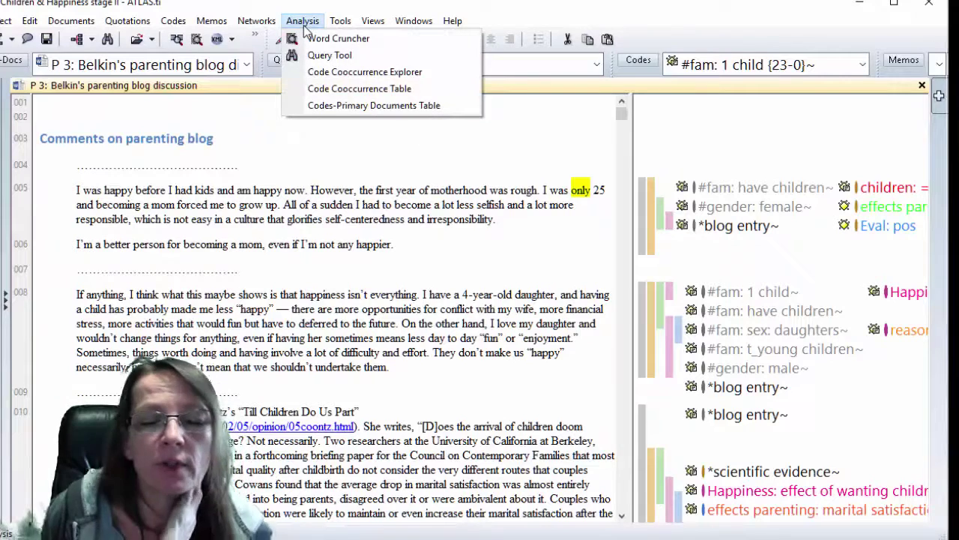
click(341, 106)
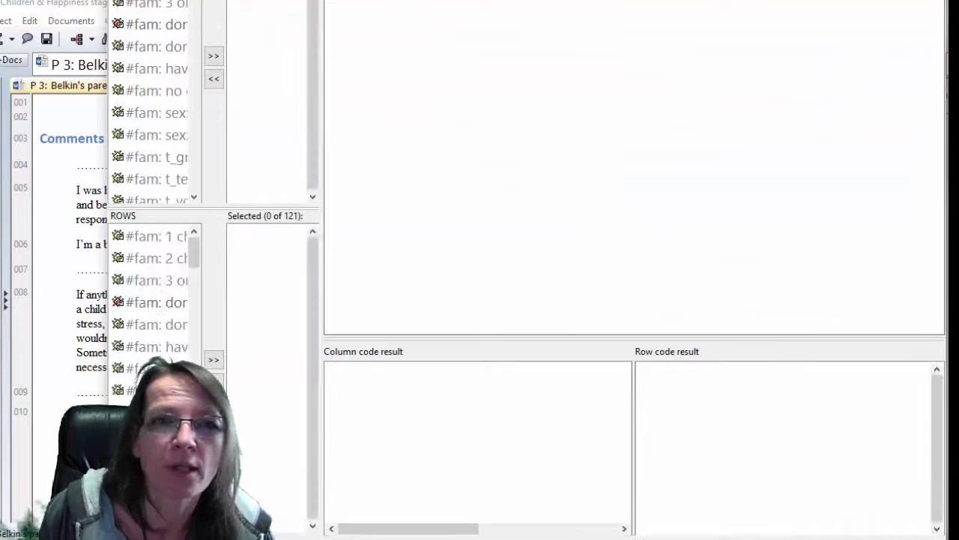
drag(360, 2, 368, 98)
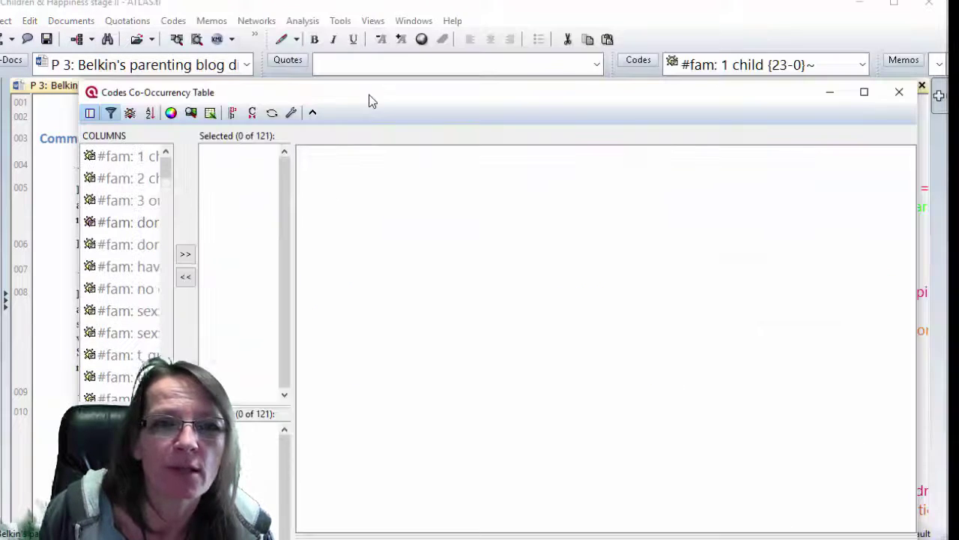
double_click(113, 225)
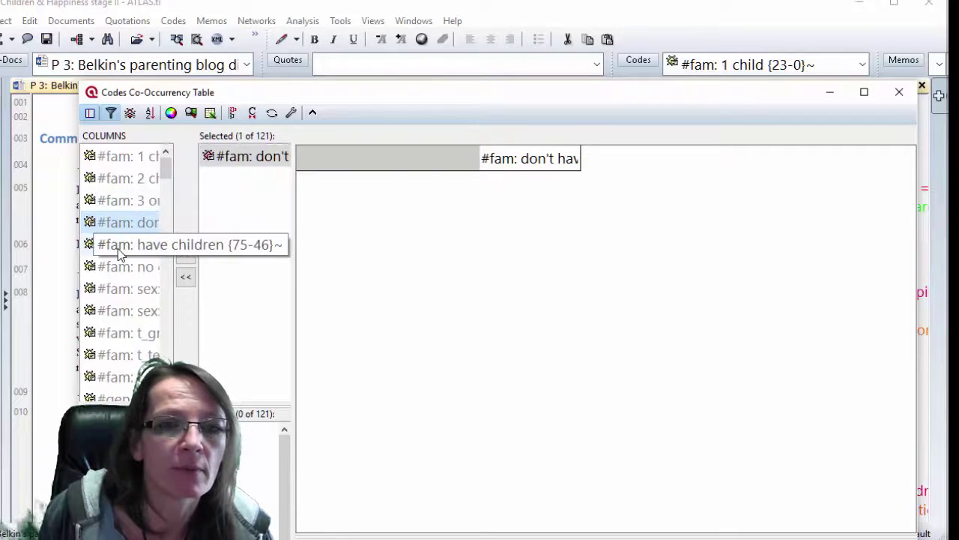
click(118, 251)
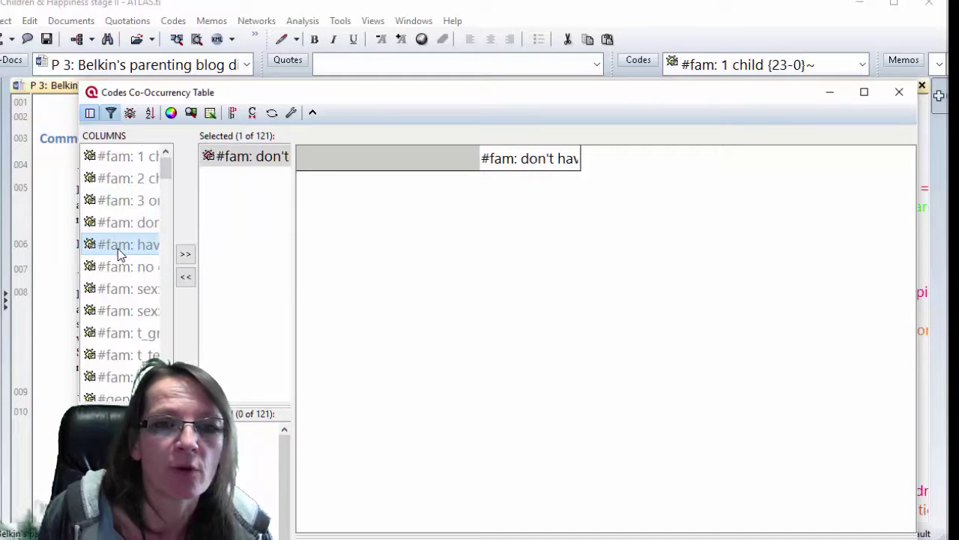
double_click(118, 248)
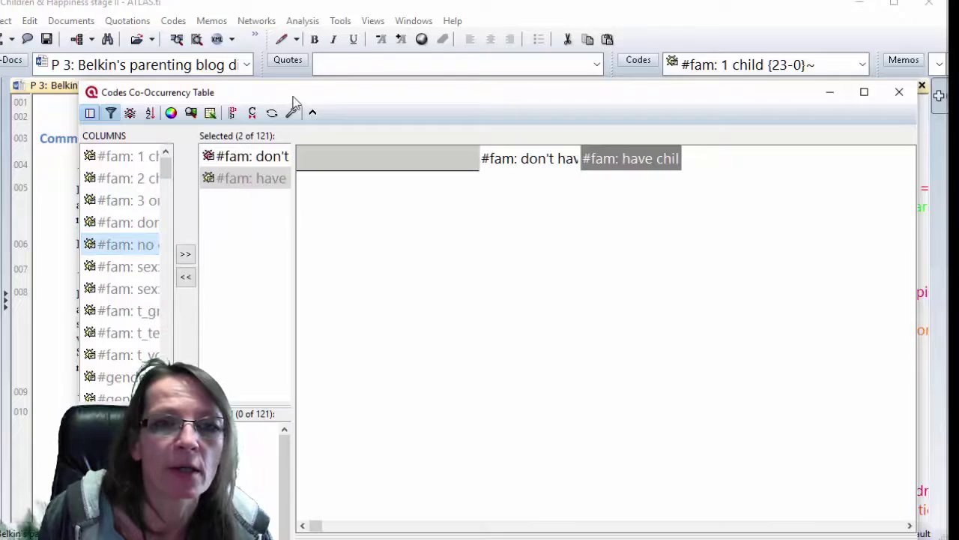
drag(296, 101, 312, 33)
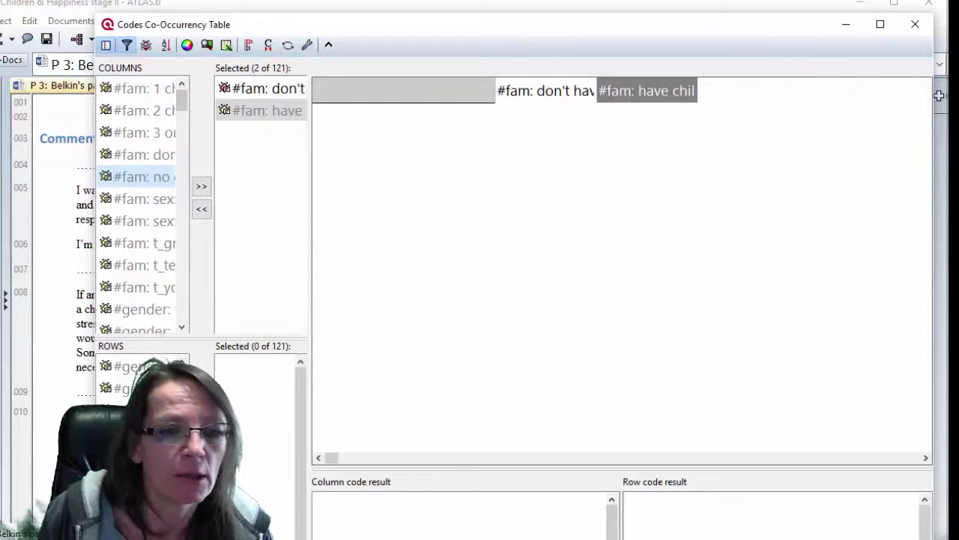
scroll(142, 442, down, 3)
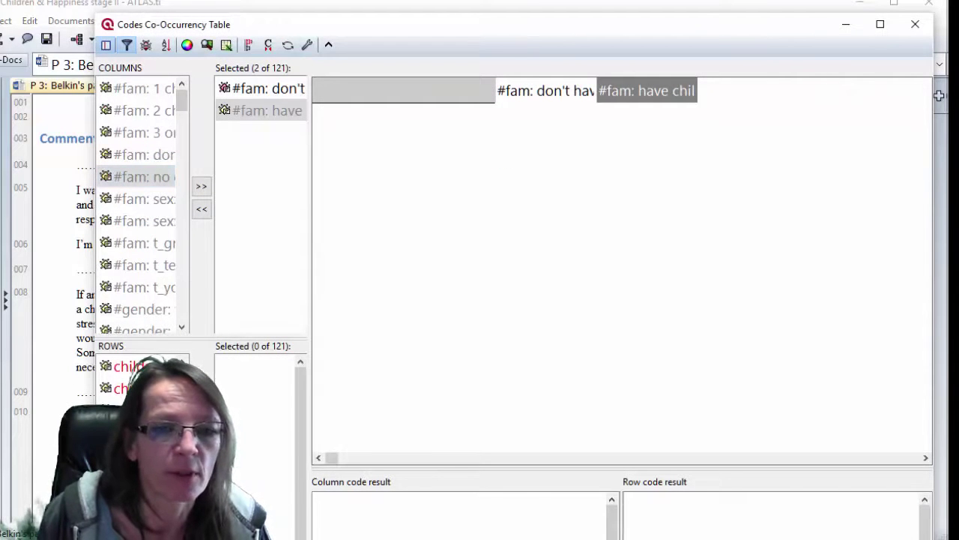
click(201, 457)
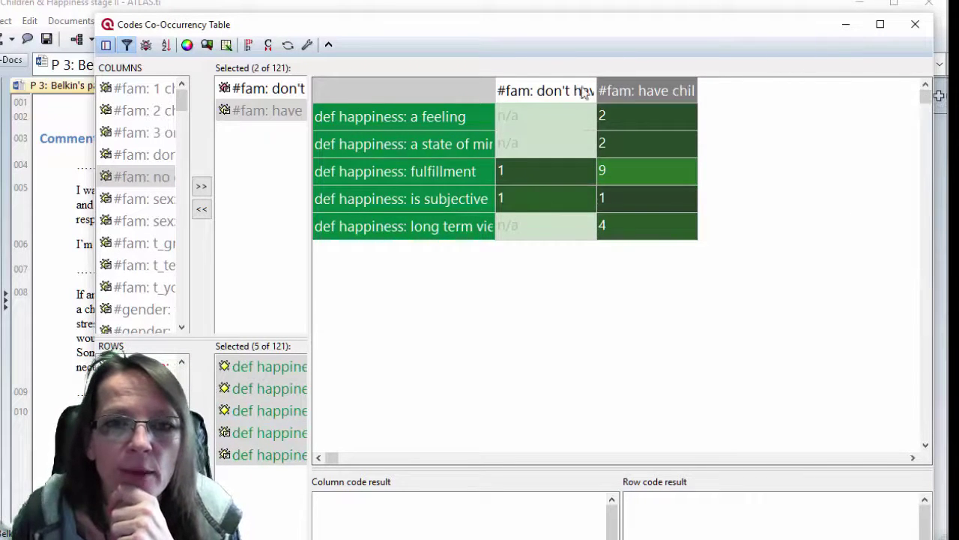
drag(596, 88, 634, 88)
drag(735, 91, 774, 91)
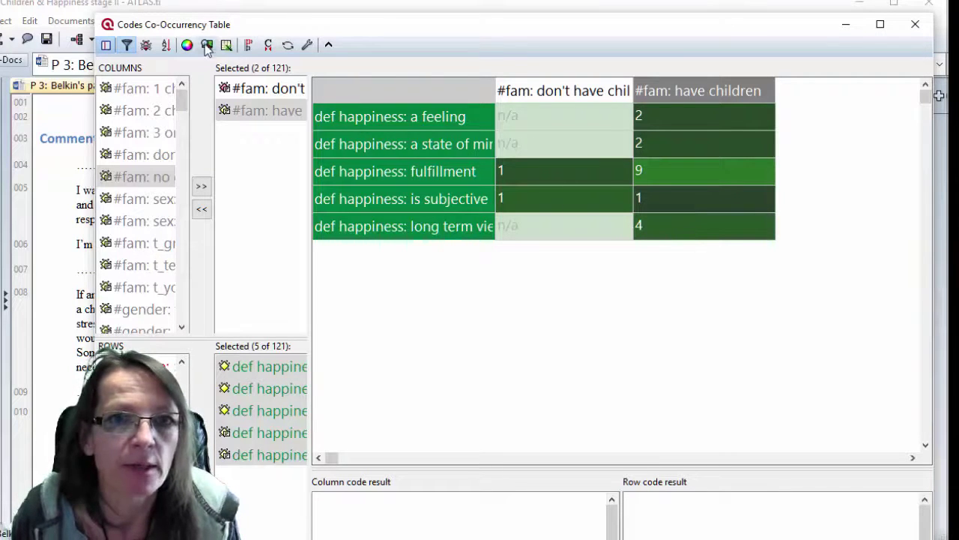
click(269, 46)
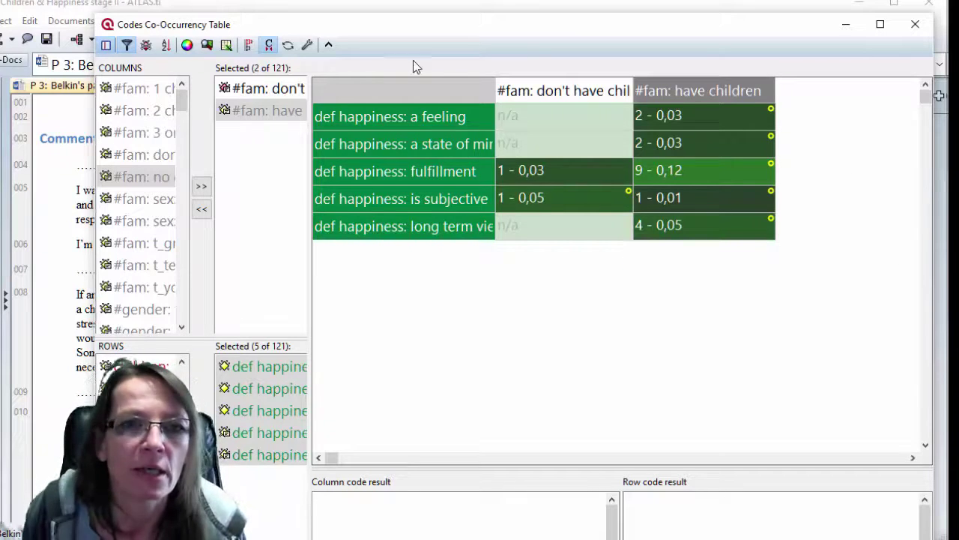
click(269, 49)
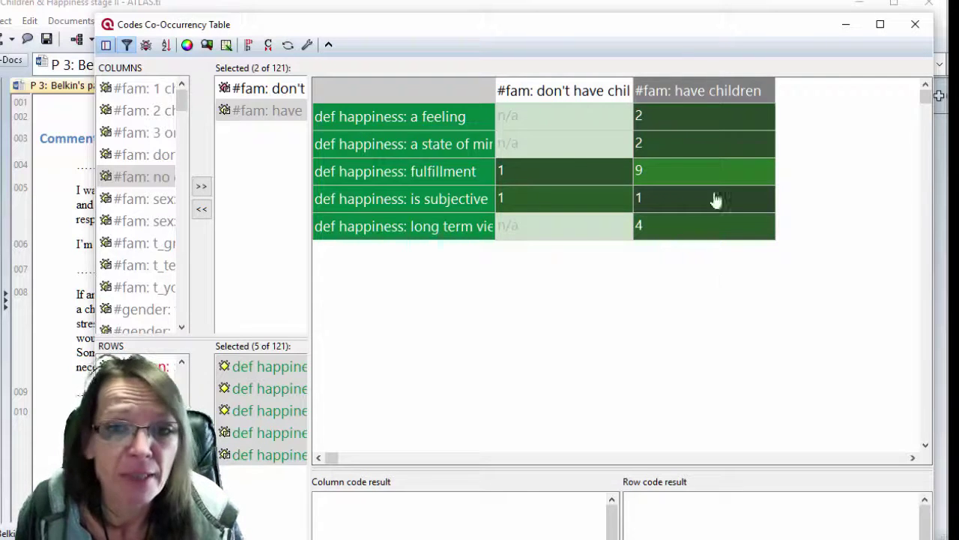
mouse_move(654, 150)
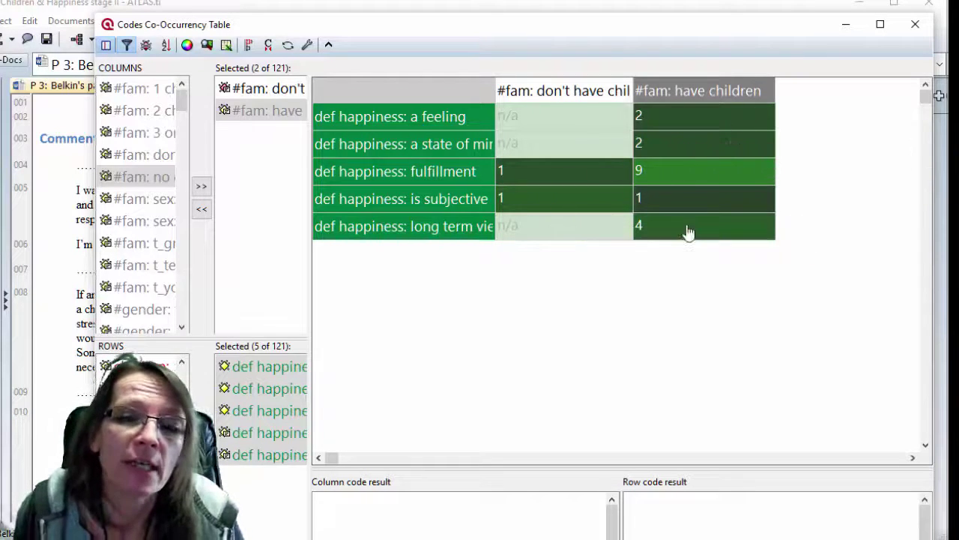
mouse_move(683, 229)
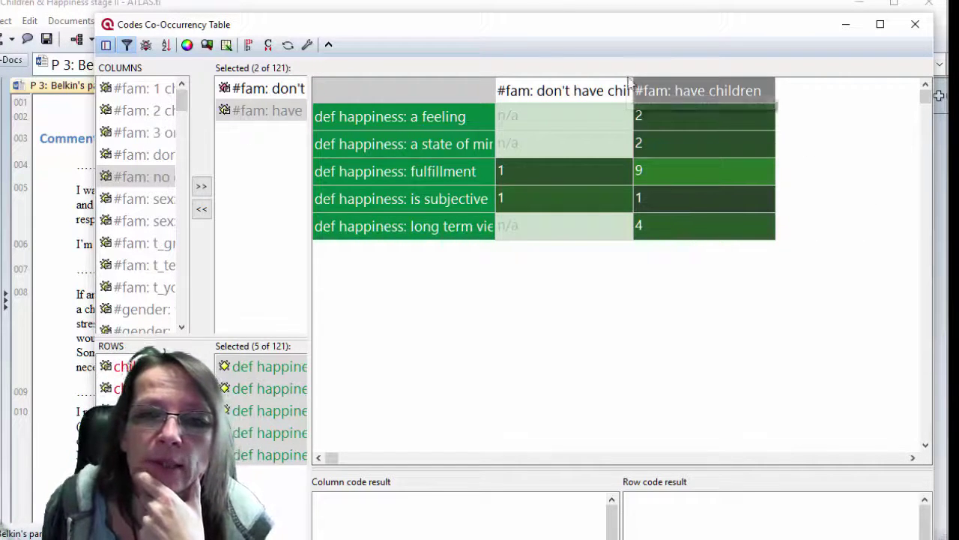
mouse_move(659, 207)
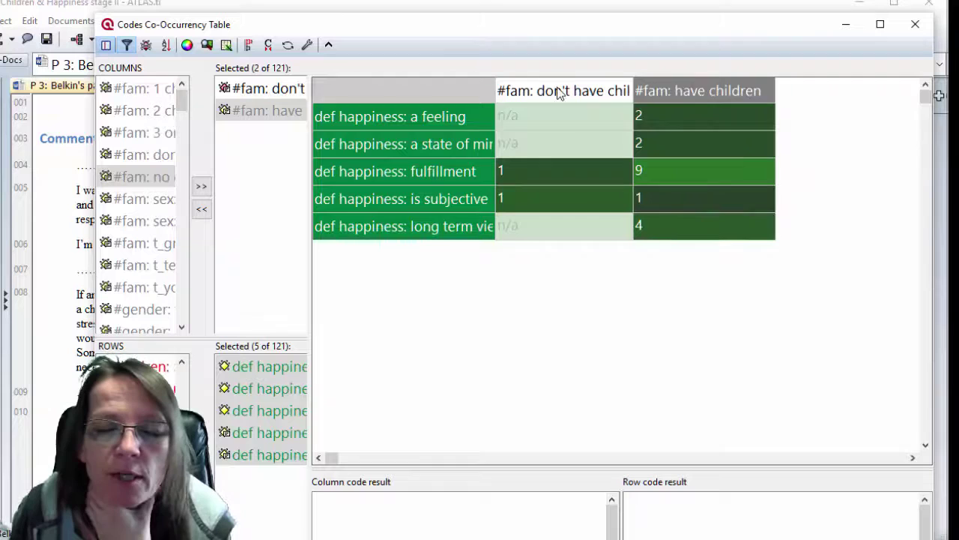
mouse_move(585, 232)
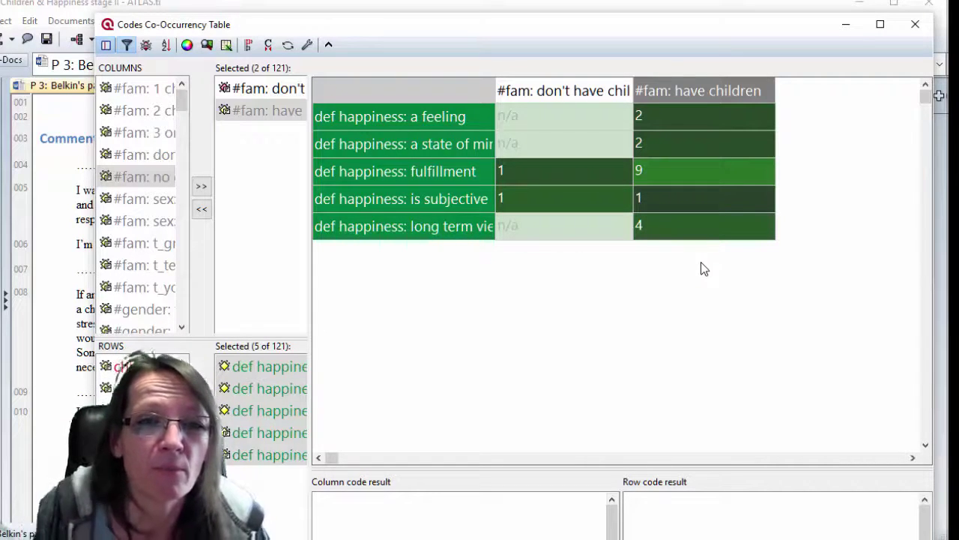
click(225, 89)
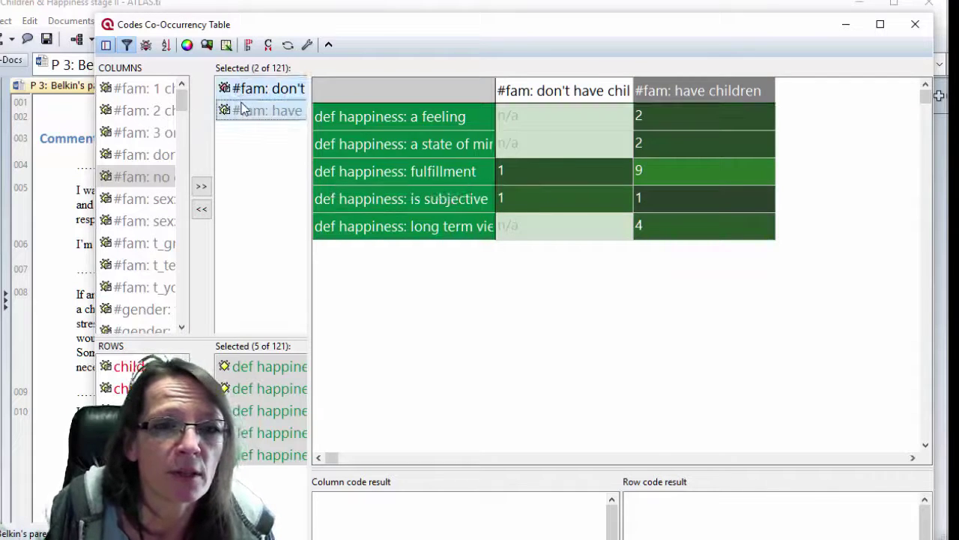
- Remove the family code from the co-occurrence table's columns
click(201, 208)
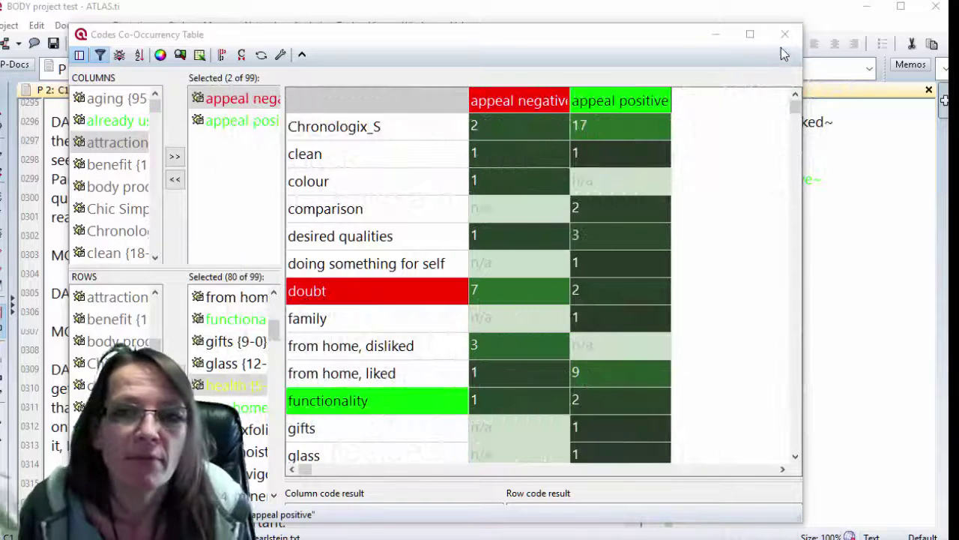
- Close the co-occurrence table and minimize the BODY project window to reveal Children & Happiness
click(786, 34)
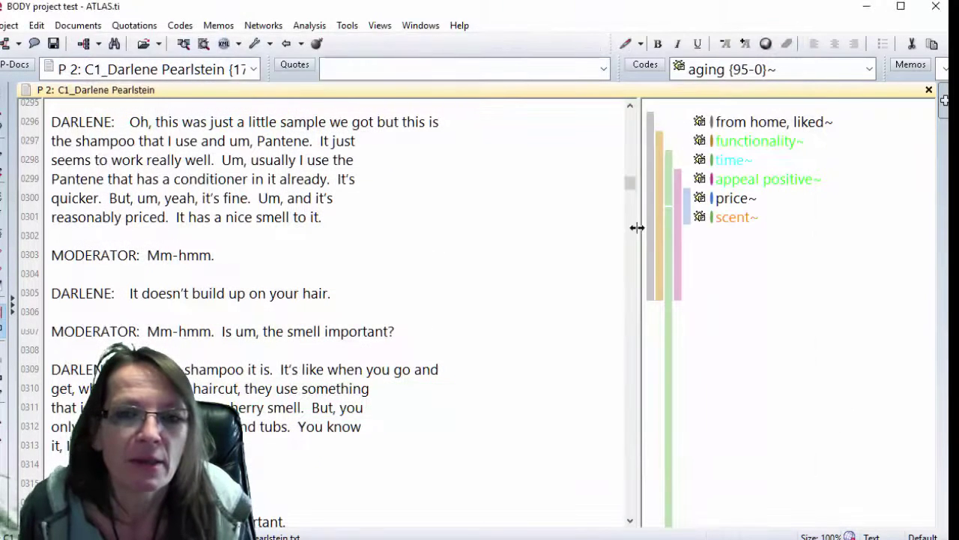
click(867, 7)
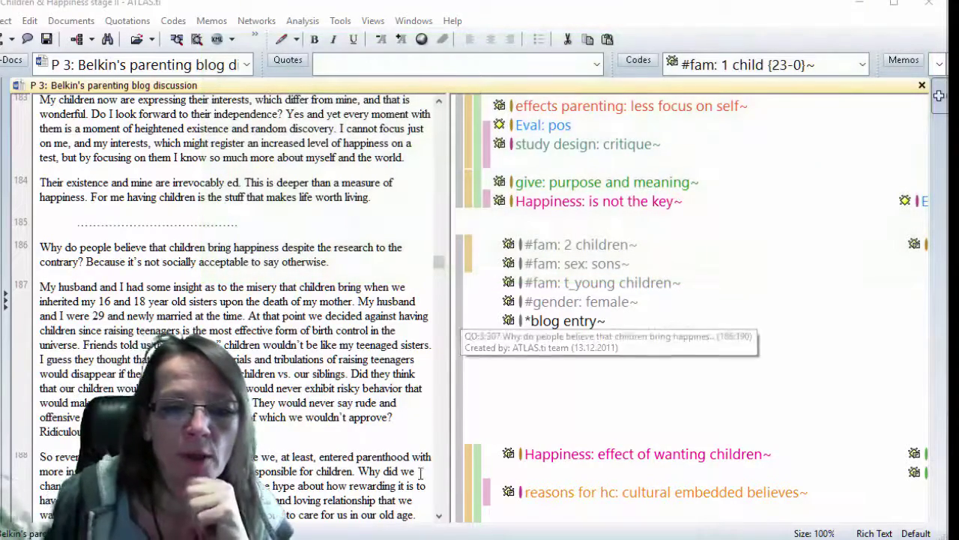
- Switch to the Who is the winner_Workshop project and rewind its video to the start
mouse_move(454, 536)
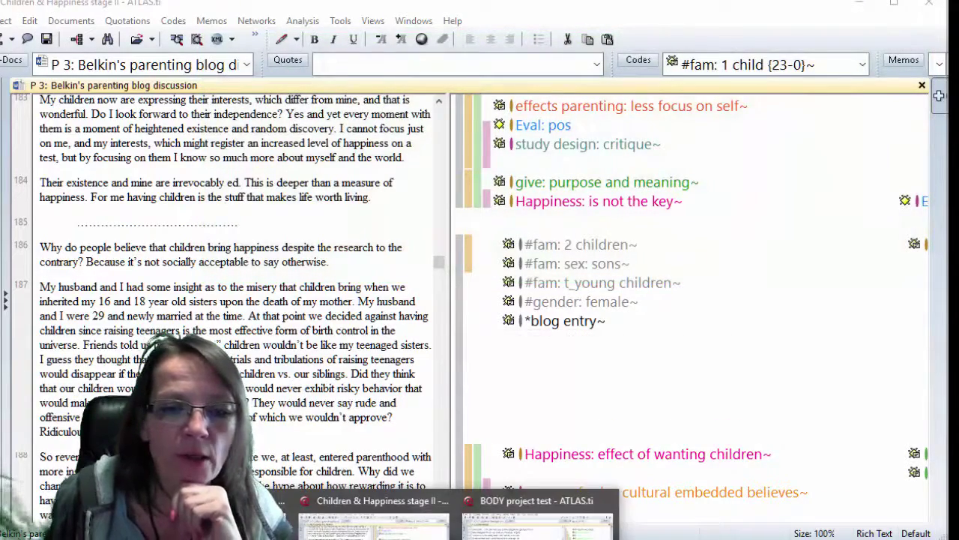
click(218, 517)
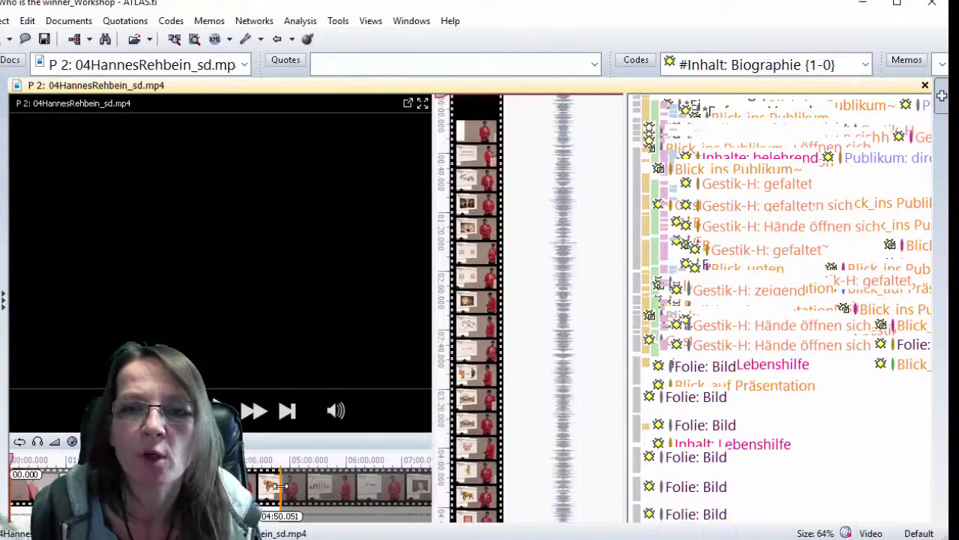
drag(275, 485, 19, 499)
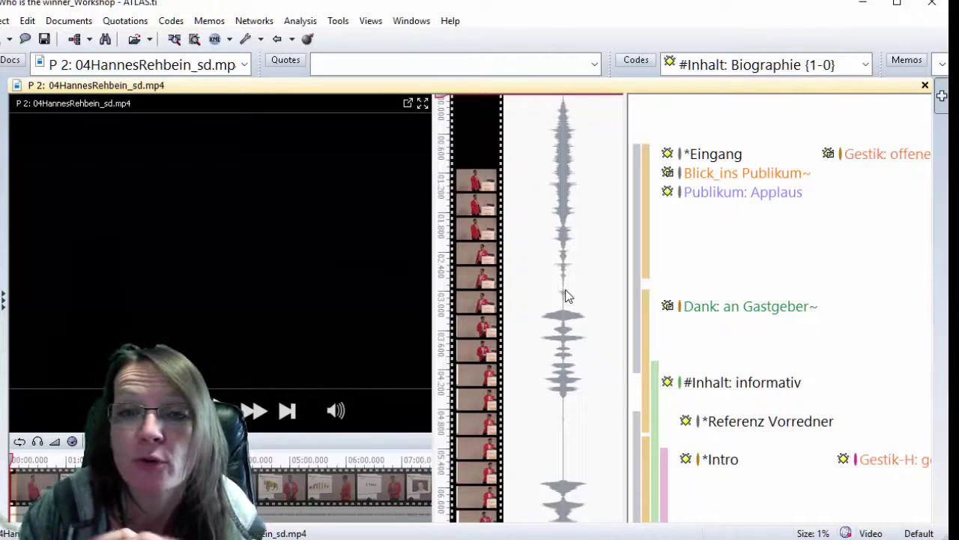
- Open the Code Manager, widen it to show grounded, density and family columns, and find the Gestik codes
click(622, 63)
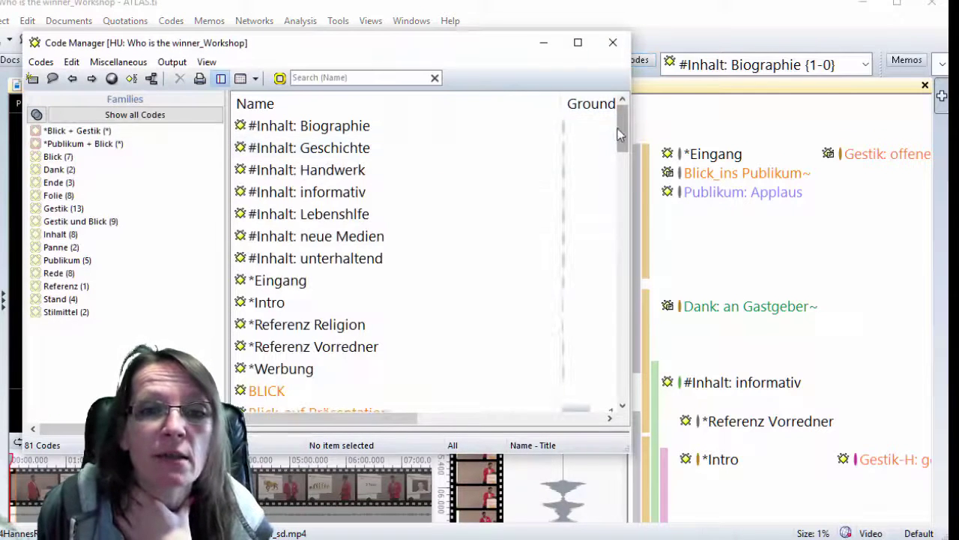
drag(619, 133, 624, 171)
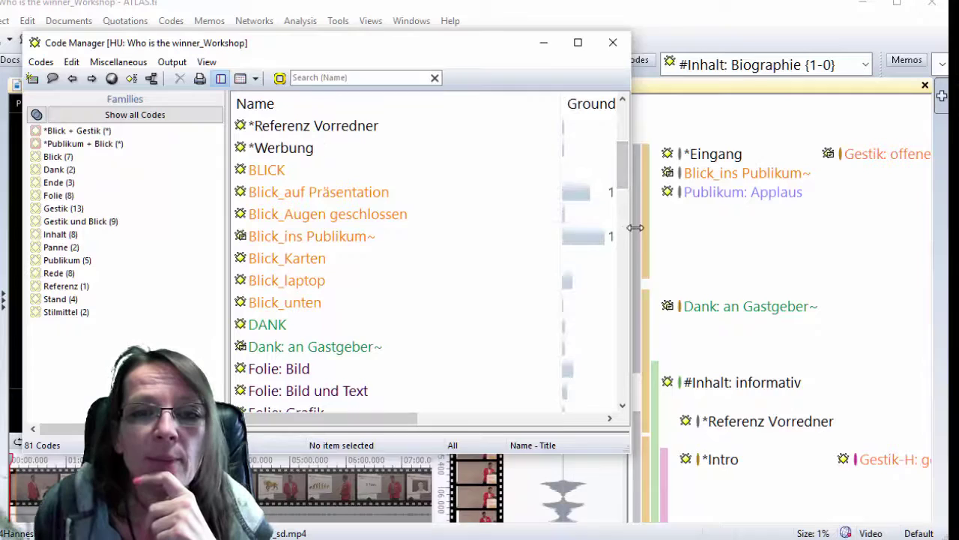
drag(636, 227, 812, 224)
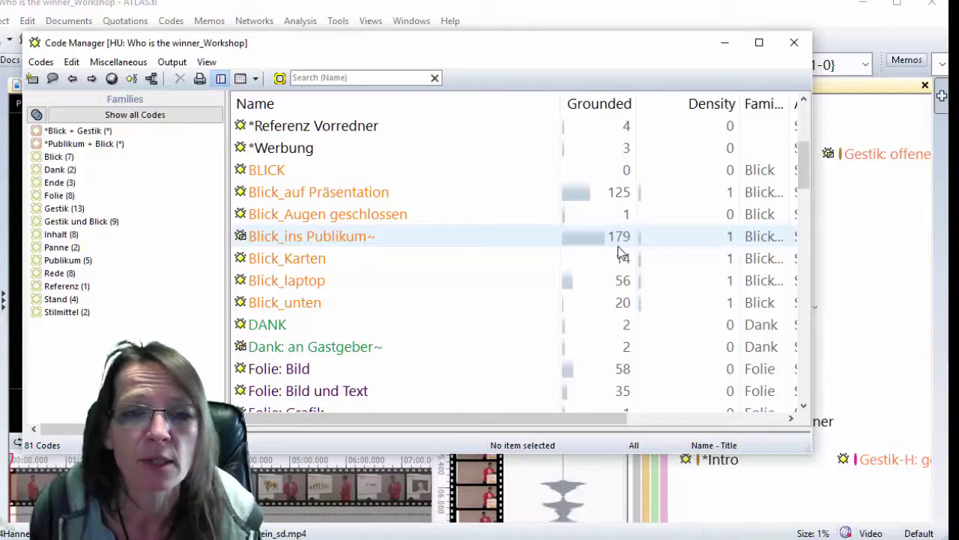
scroll(311, 290, down, 5)
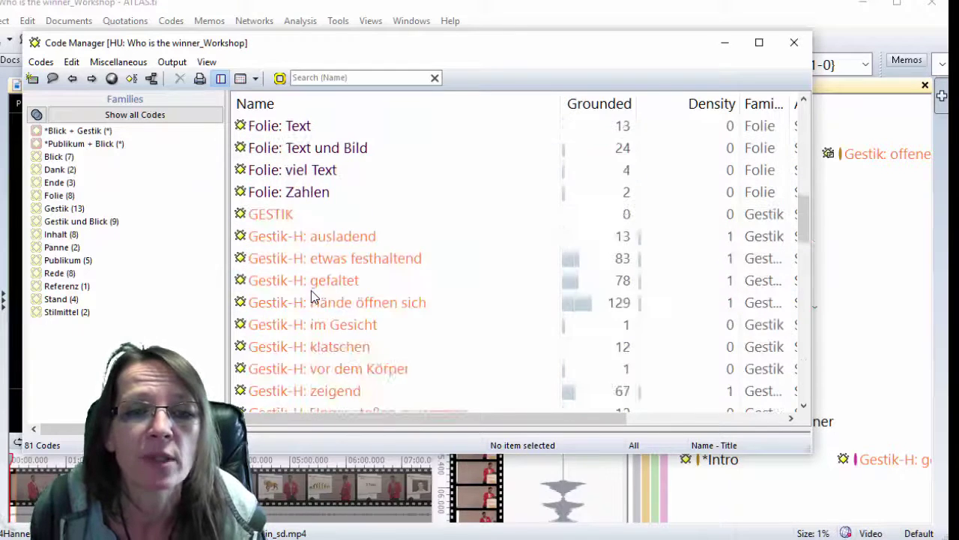
scroll(362, 292, down, 2)
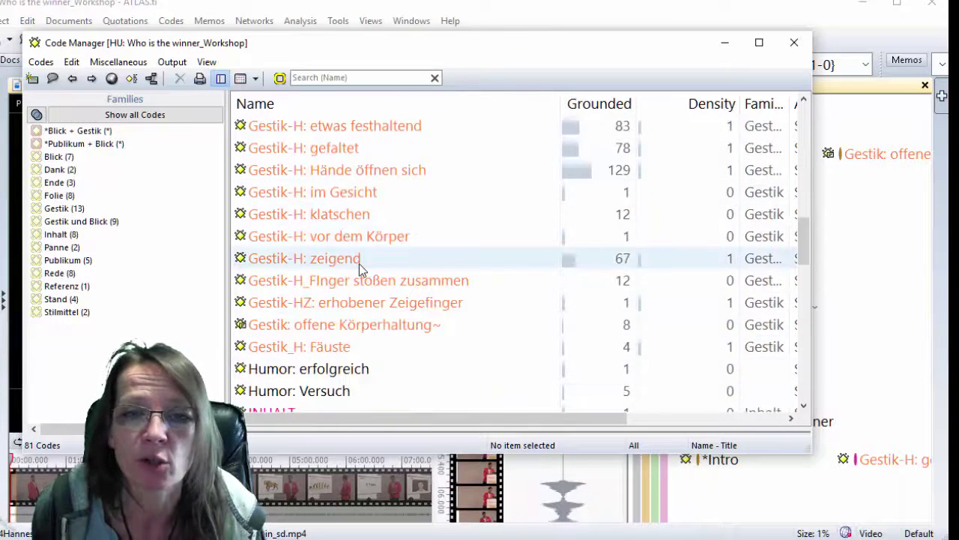
scroll(359, 263, up, 1)
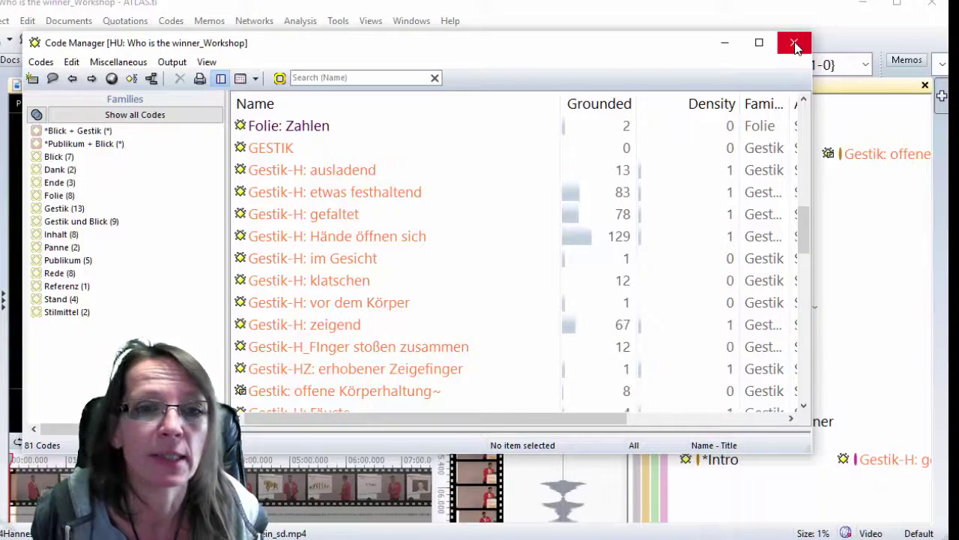
- Set the Gestik und Blick code family as the global filter
click(104, 224)
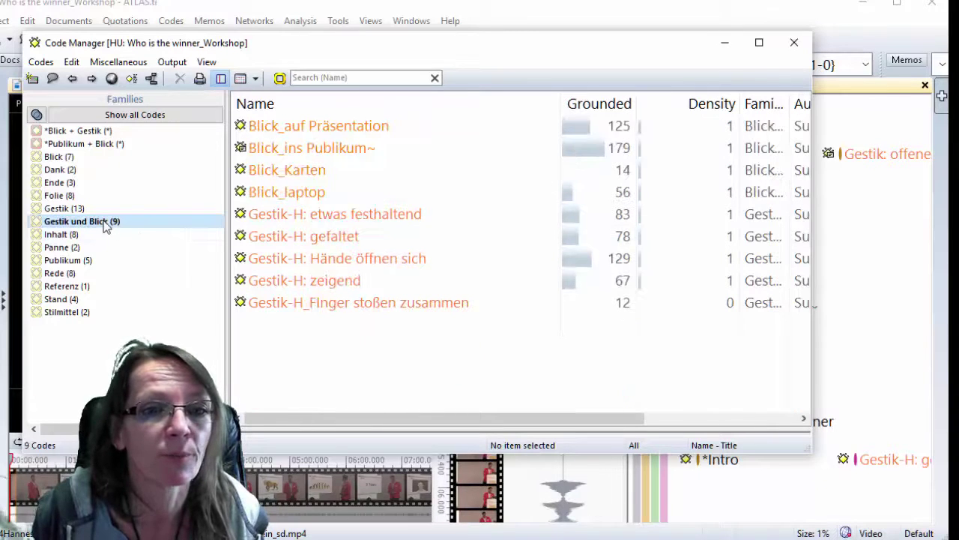
right_click(105, 225)
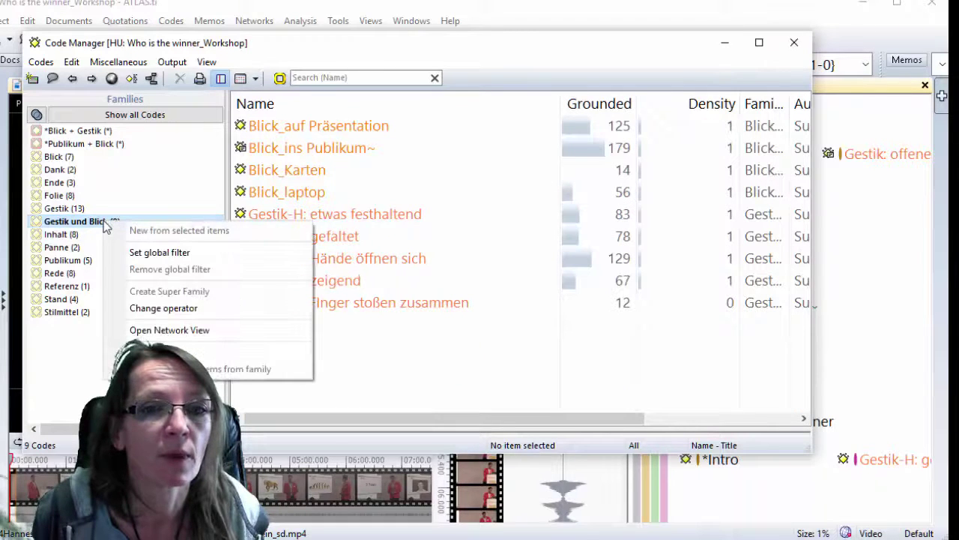
click(189, 252)
- Recolour all five Gestik-H codes blue
click(315, 217)
shift+click(306, 302)
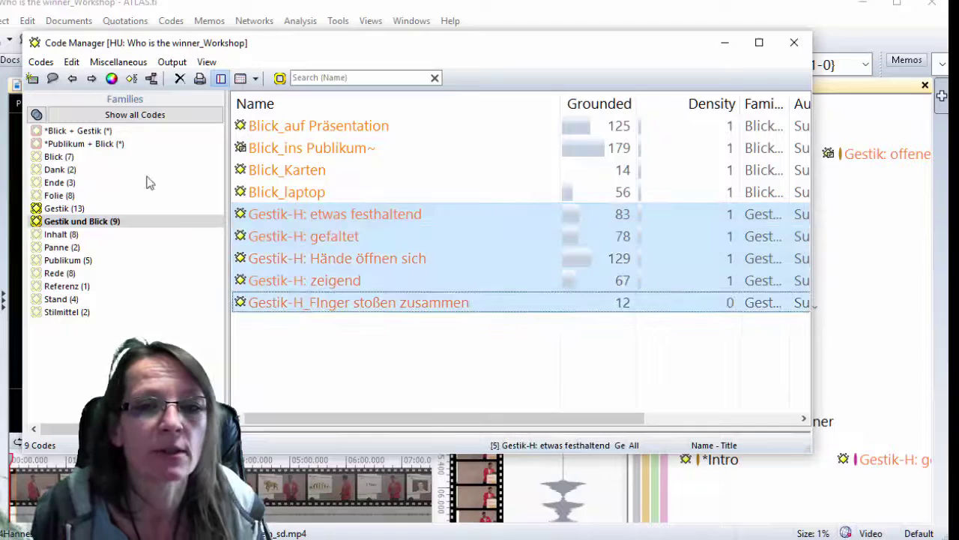
click(112, 78)
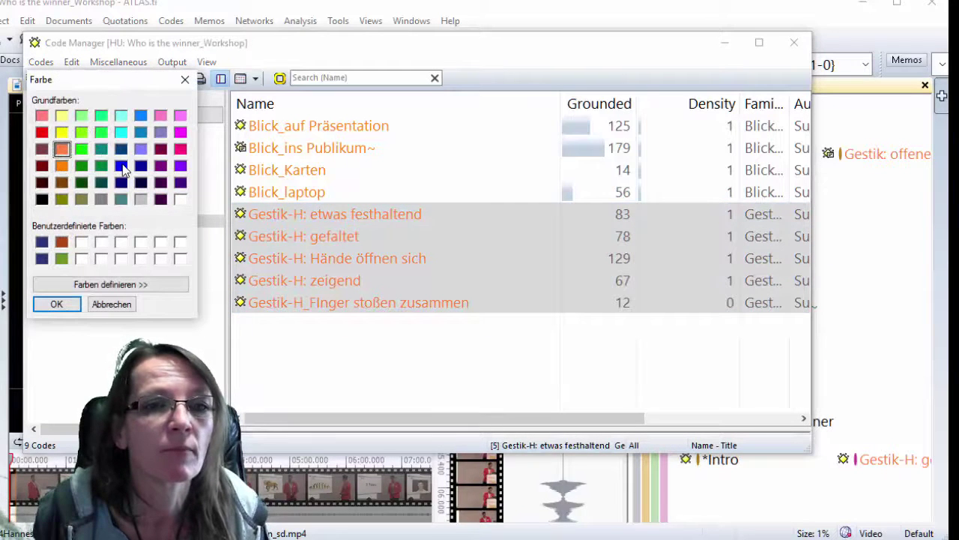
click(121, 165)
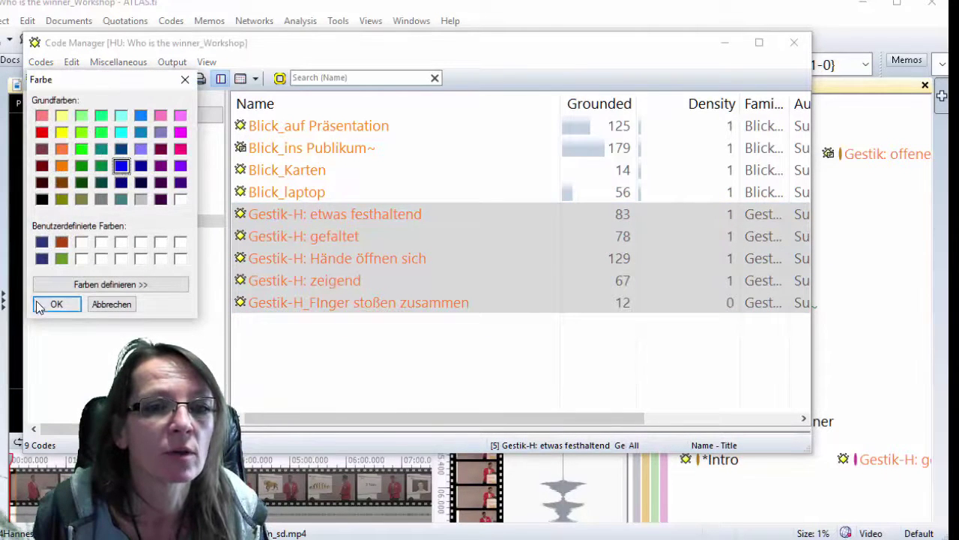
click(56, 304)
- Reapply Gestik und Blick as the global code family filter
click(118, 221)
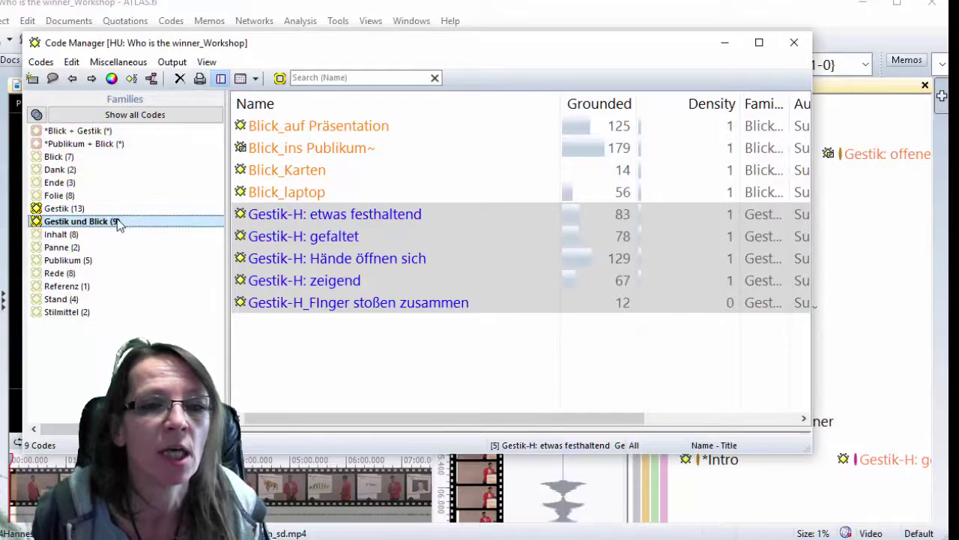
right_click(117, 221)
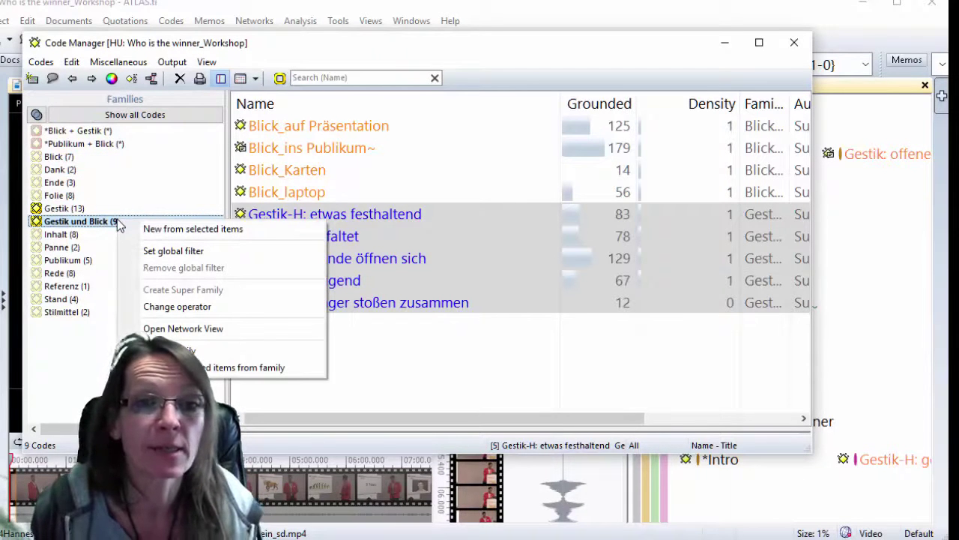
click(162, 252)
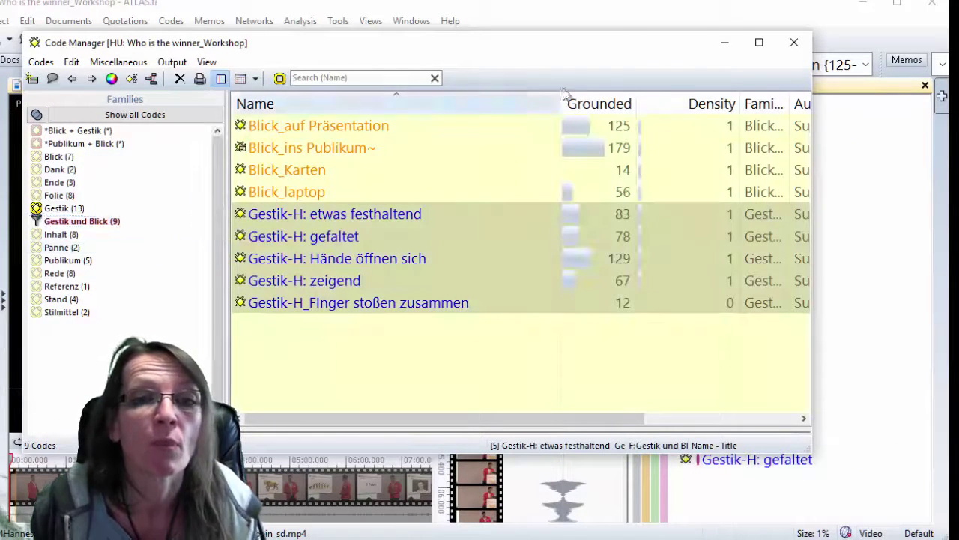
- Open Code Cooccurrence Table with the four Blick codes as columns and five Gestik-H codes as rows, widened to show all columns
click(725, 45)
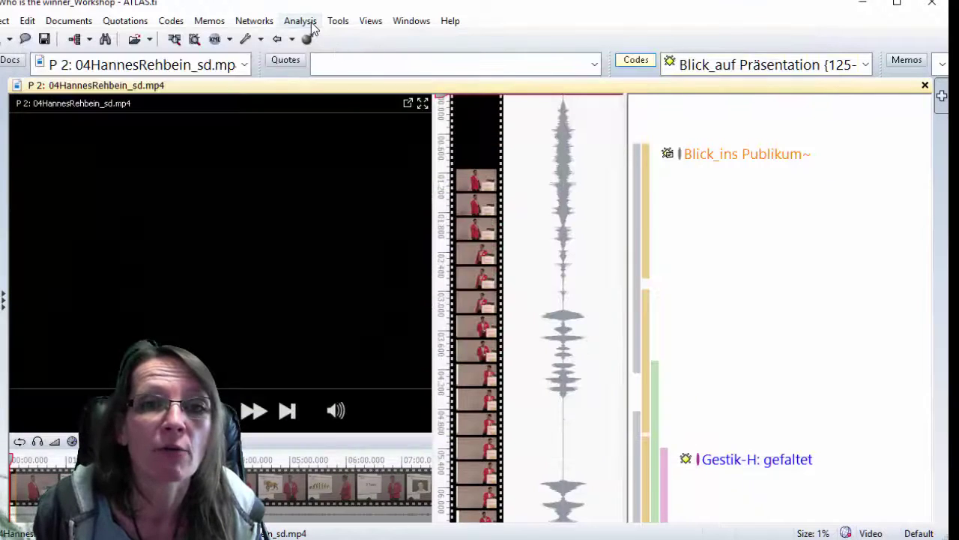
click(308, 23)
click(327, 89)
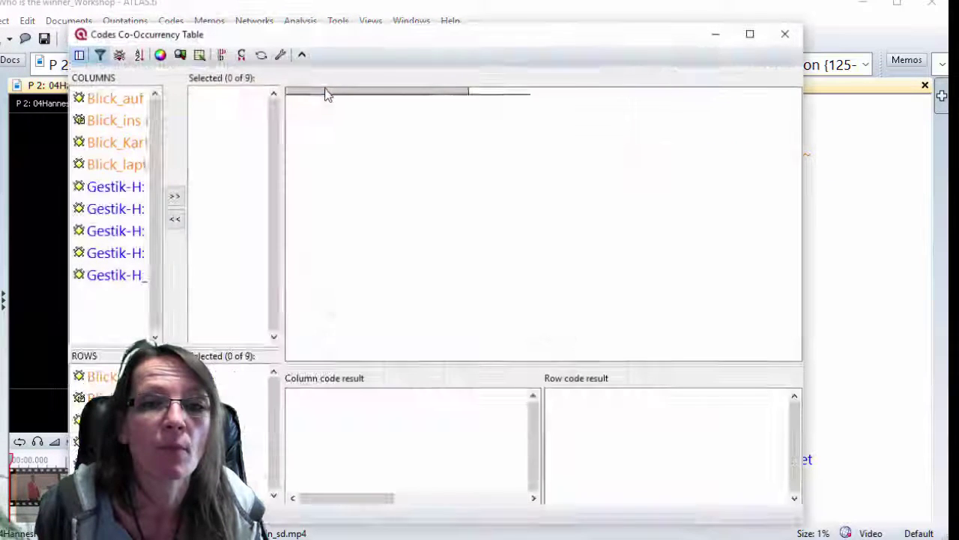
click(122, 102)
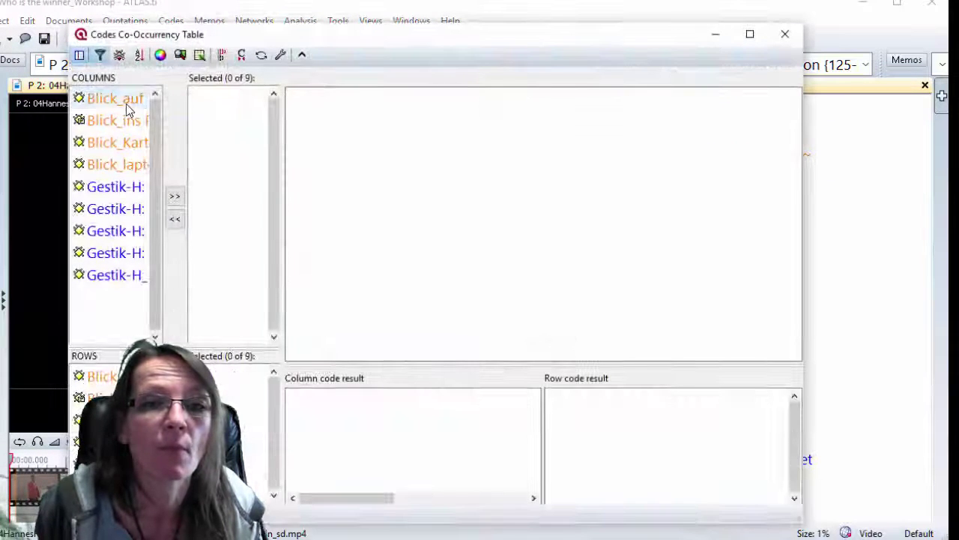
shift+click(114, 163)
drag(114, 163, 169, 227)
click(174, 197)
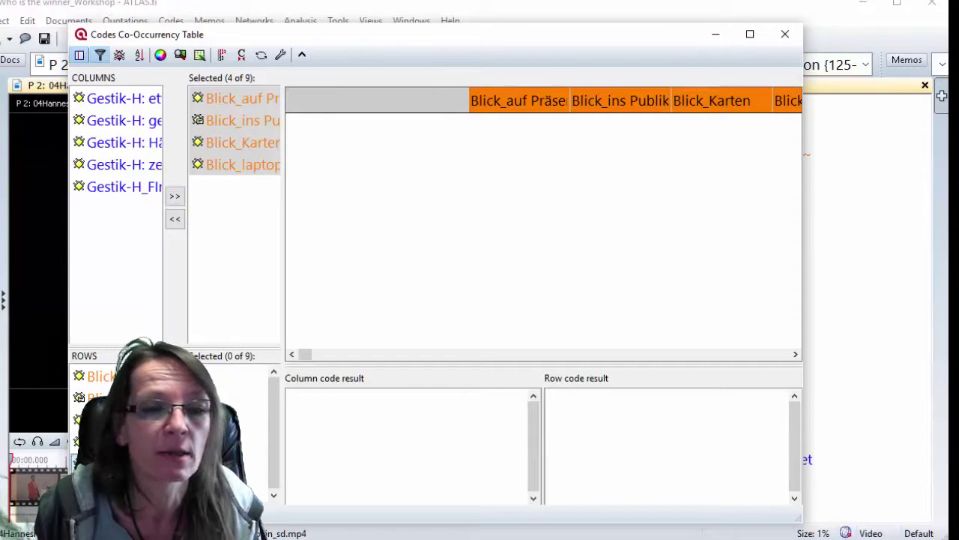
click(175, 420)
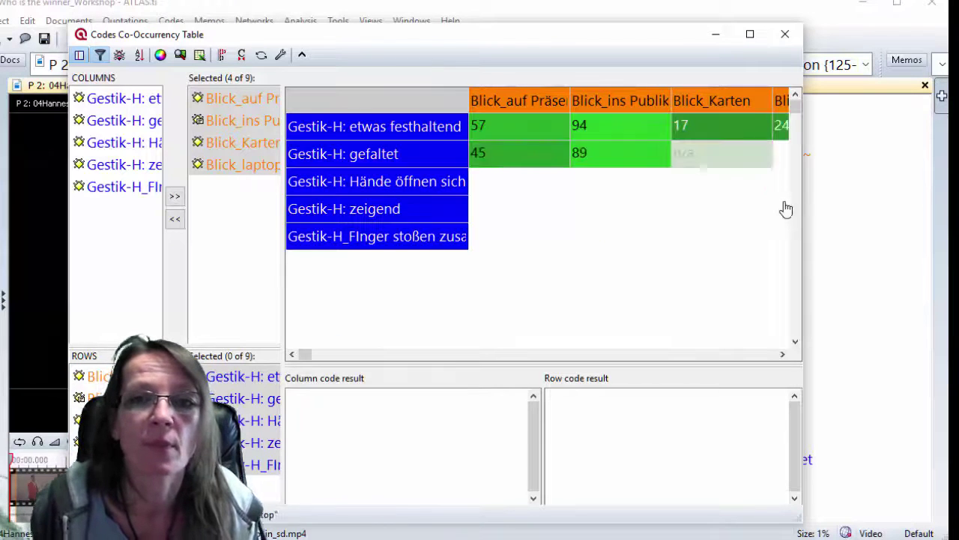
drag(801, 217, 886, 211)
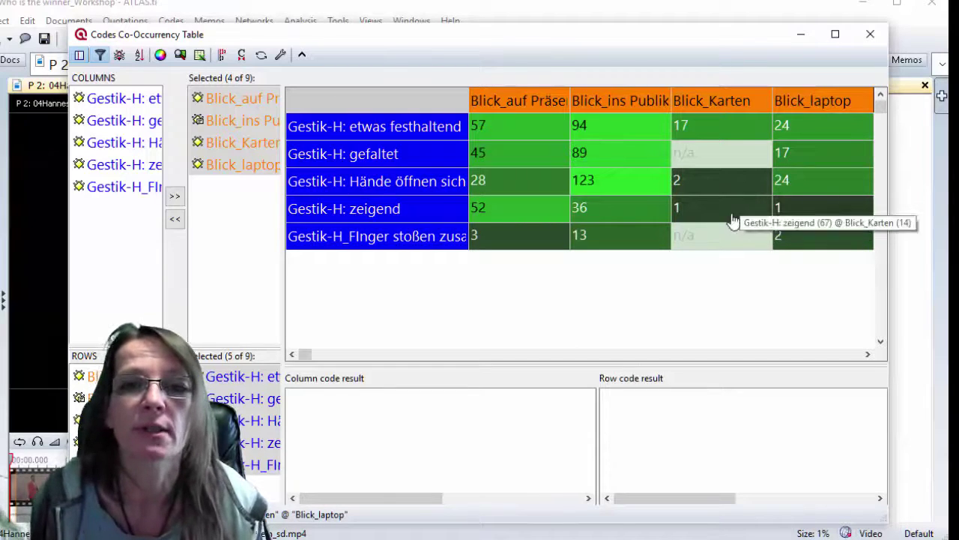
- Show c-coefficients beside each count (e.g. 123 - 0,66) and narrow the table window
click(241, 54)
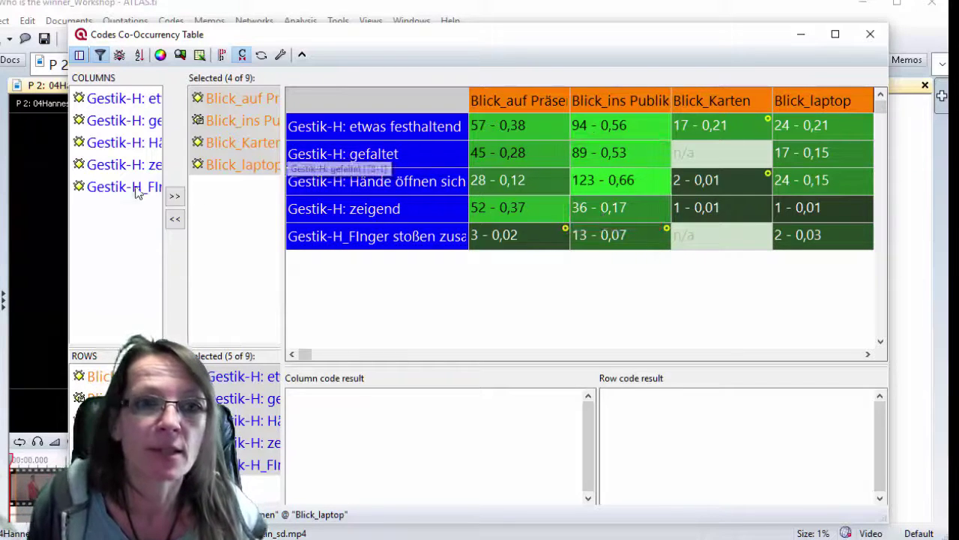
drag(69, 201, 200, 203)
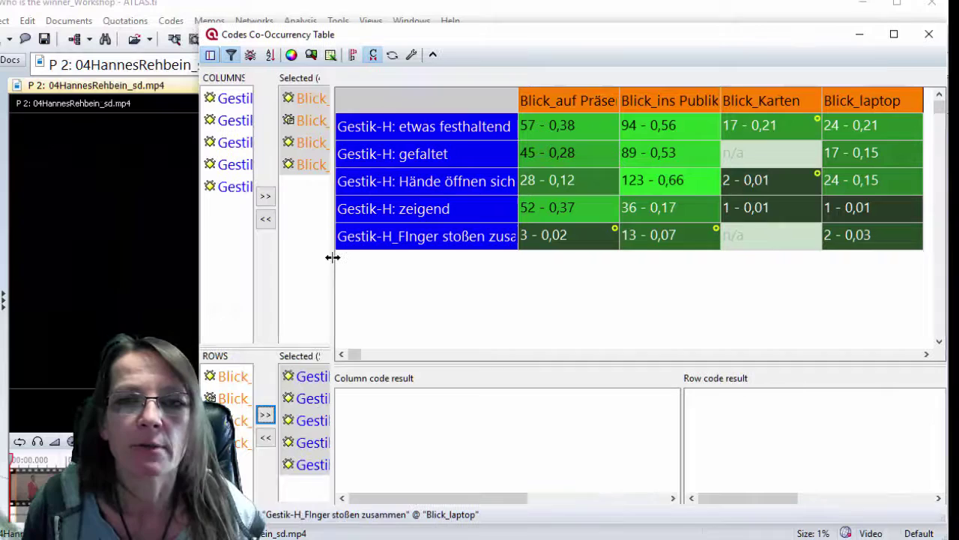
click(76, 21)
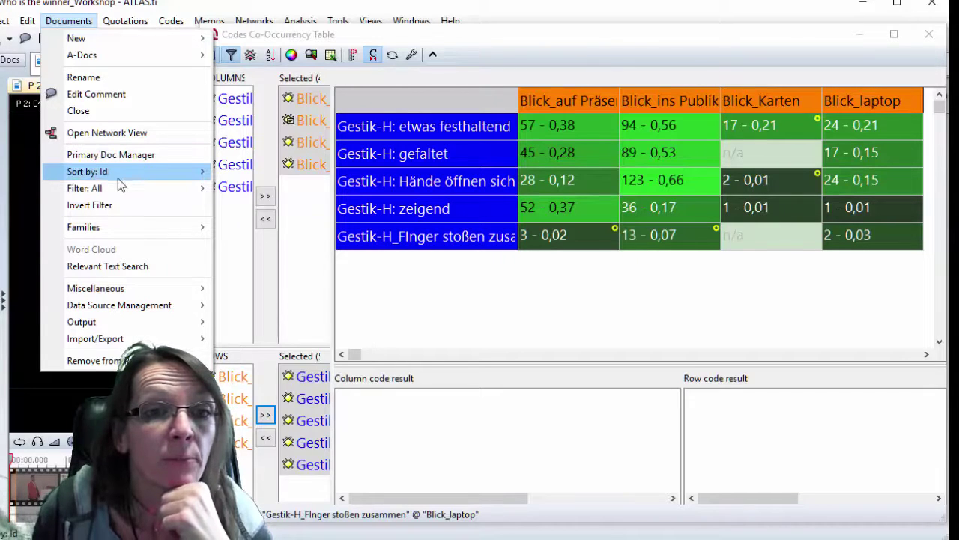
- Filter documents to the *1* top performer family, recalculating values (e.g. 82 - 0,76)
mouse_move(120, 187)
mouse_move(277, 213)
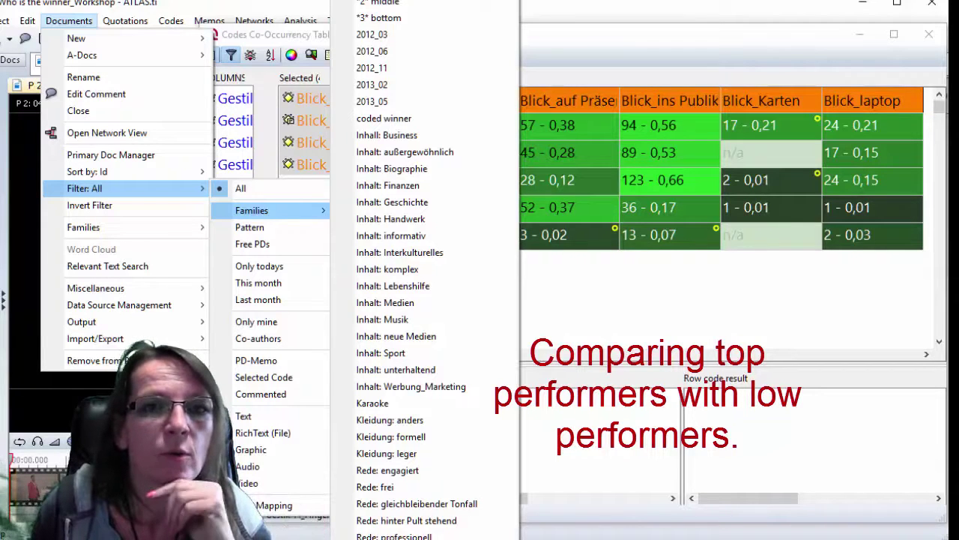
click(431, 285)
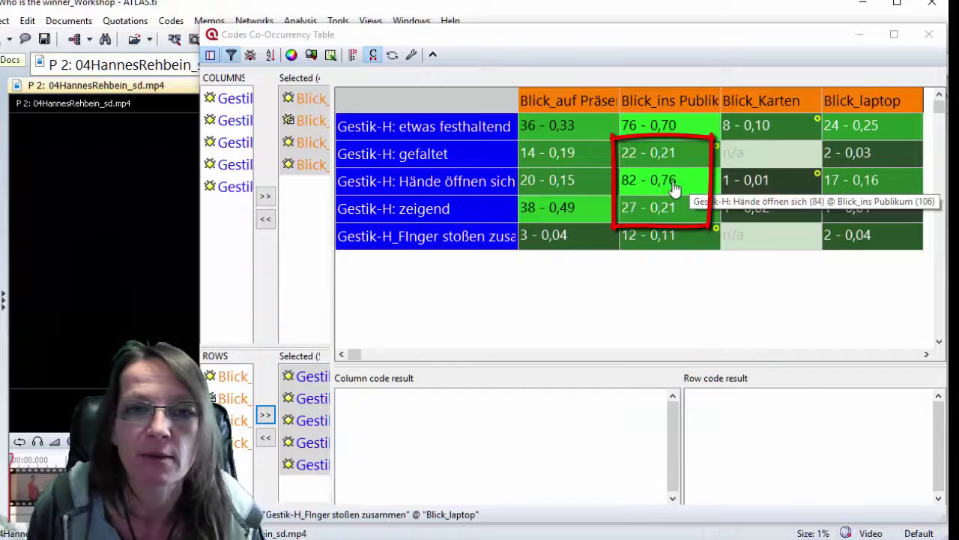
- Switch the document filter from the *1* top family to the *2* bottom performer family
click(69, 21)
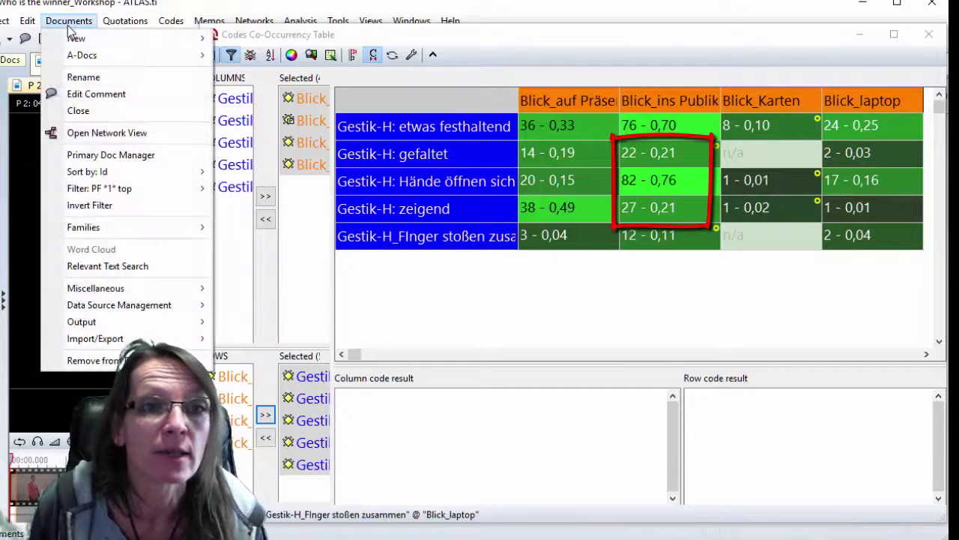
mouse_move(156, 188)
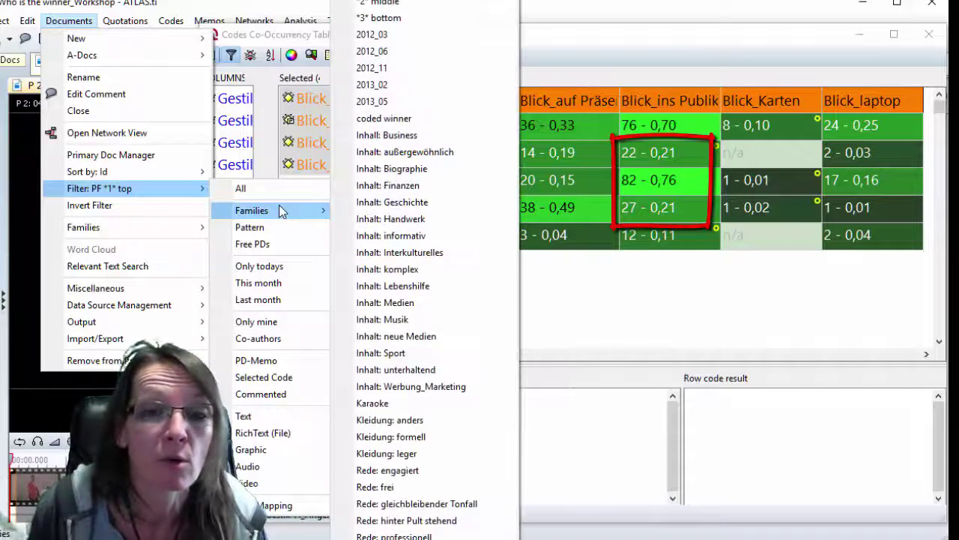
click(409, 24)
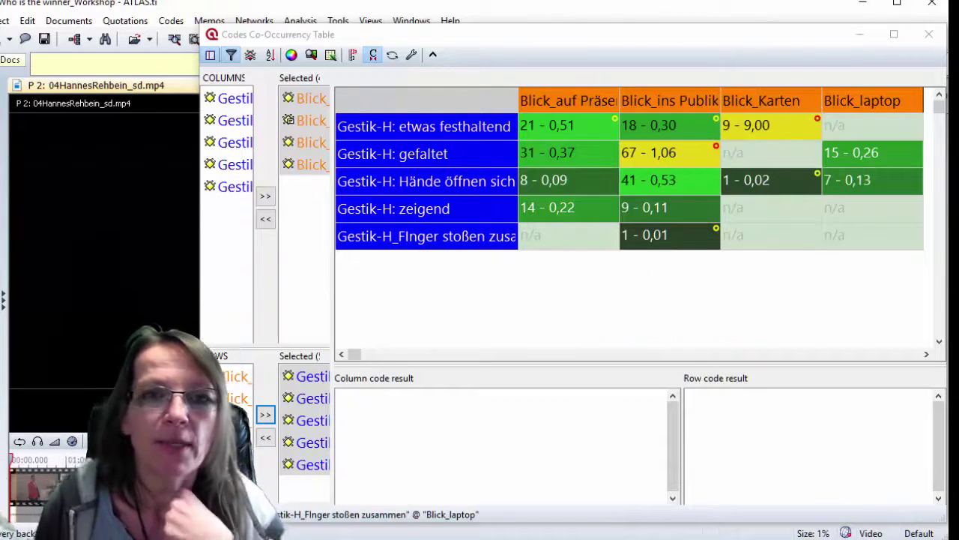
- Bring the Co-Occurrency Table window forward, shift it slightly lower, and browse the Analysis and Tools menus
click(422, 34)
drag(419, 47, 420, 73)
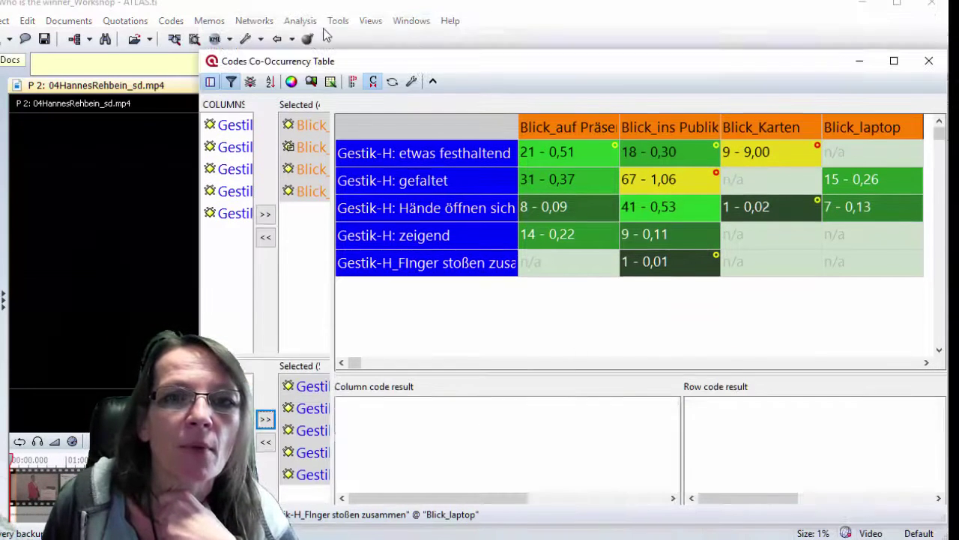
click(302, 22)
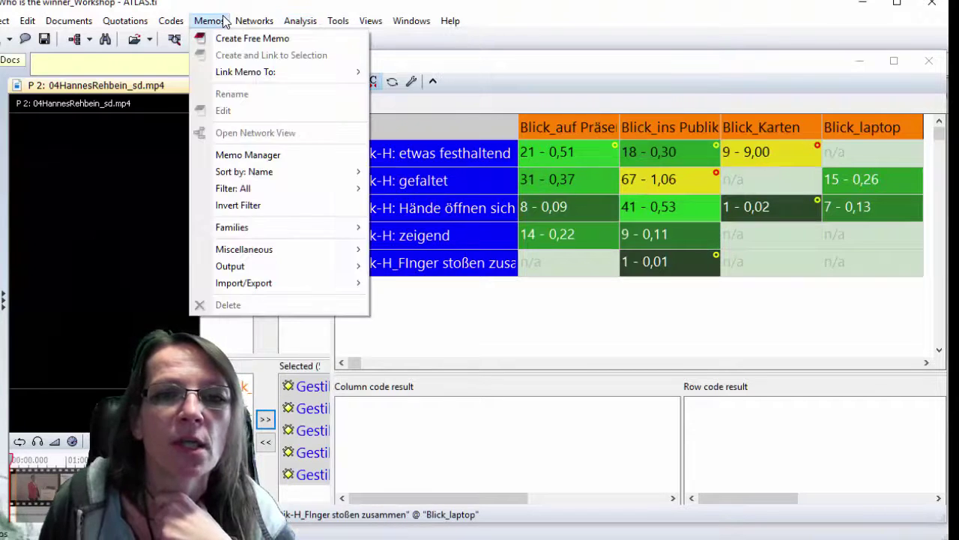
mouse_move(336, 21)
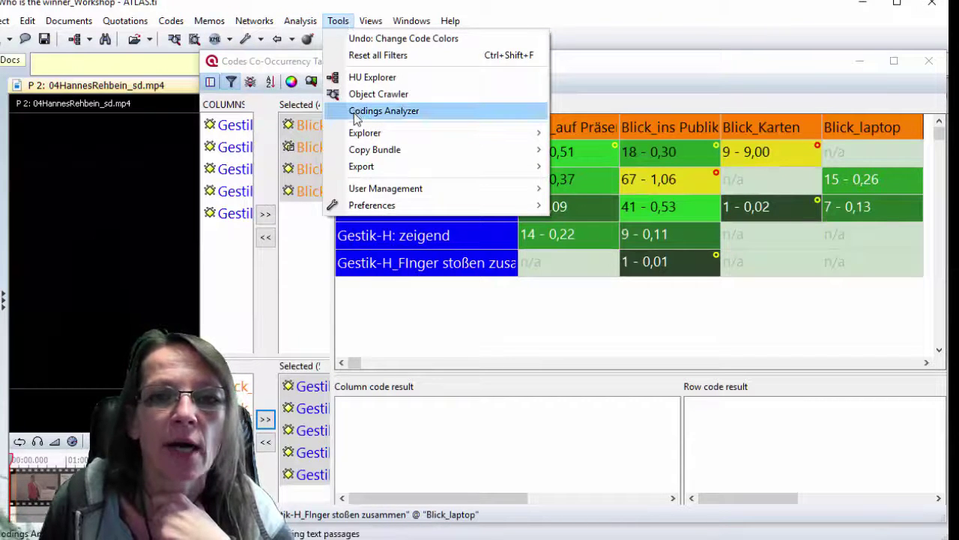